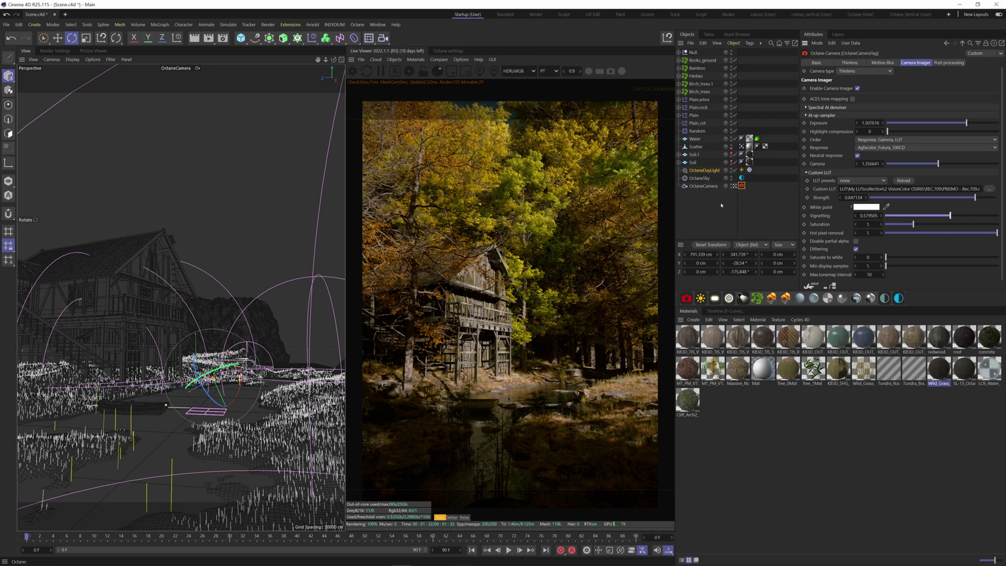
left_click(701, 170)
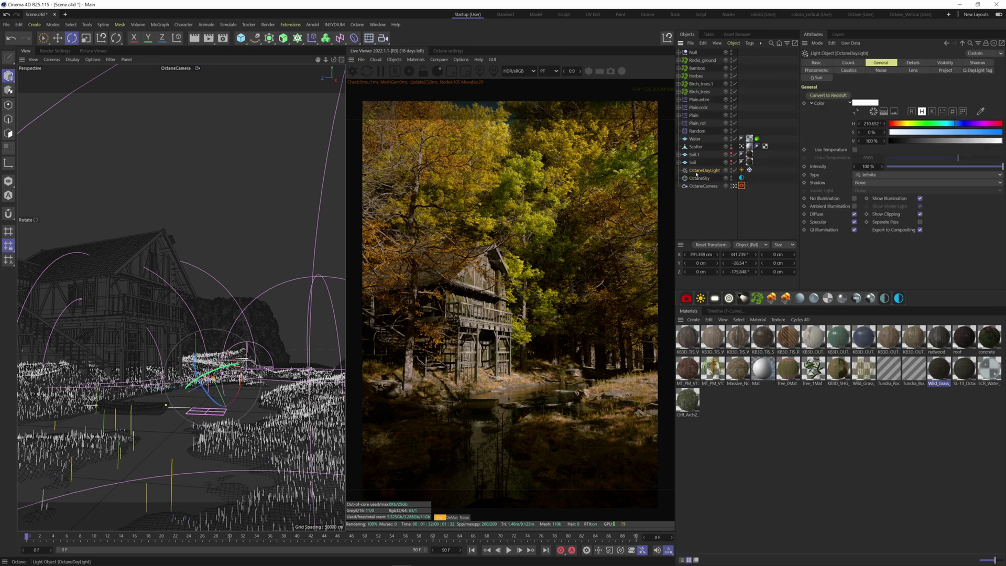
left_click(182, 346)
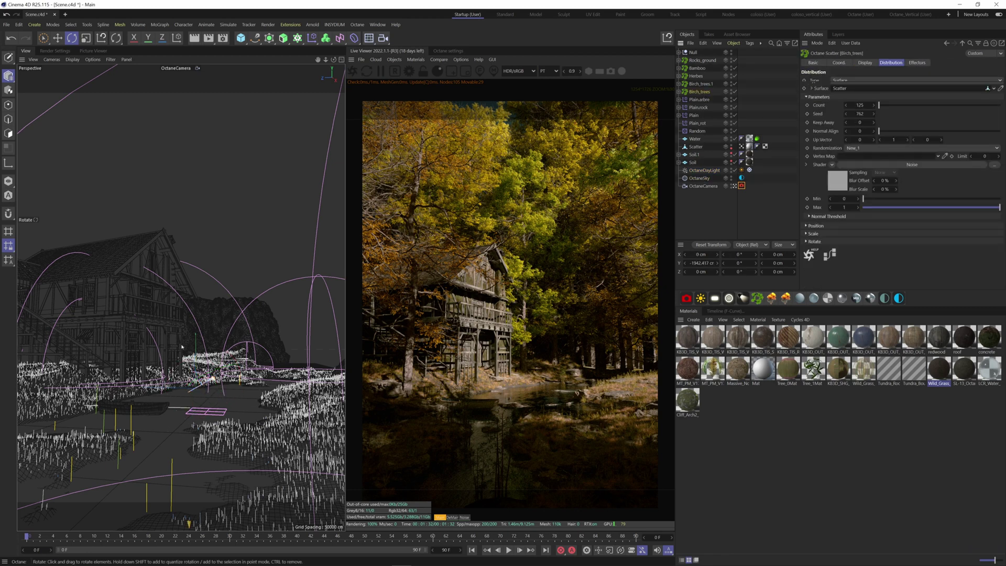
middle_click(181, 346)
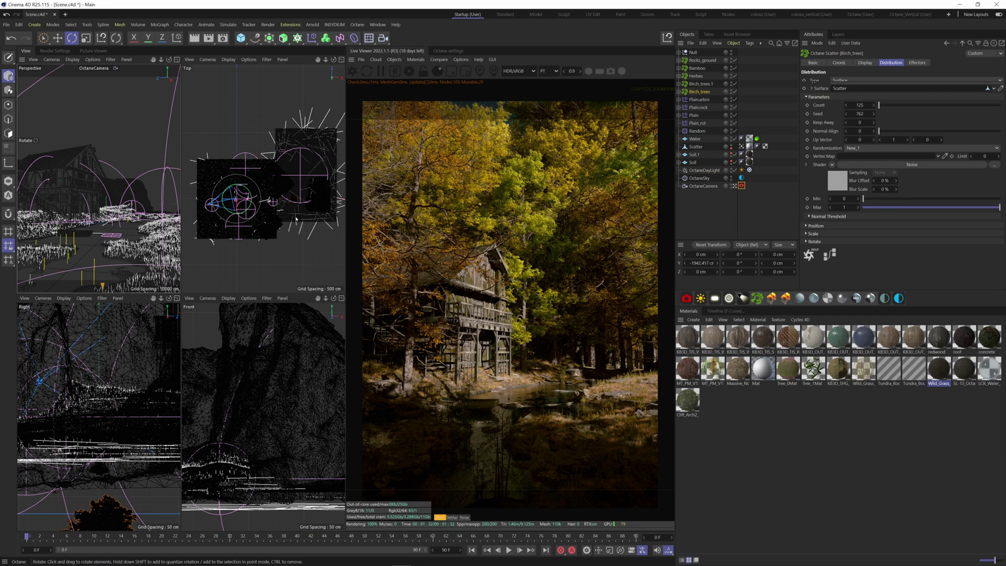
left_click(701, 84)
key("F1")
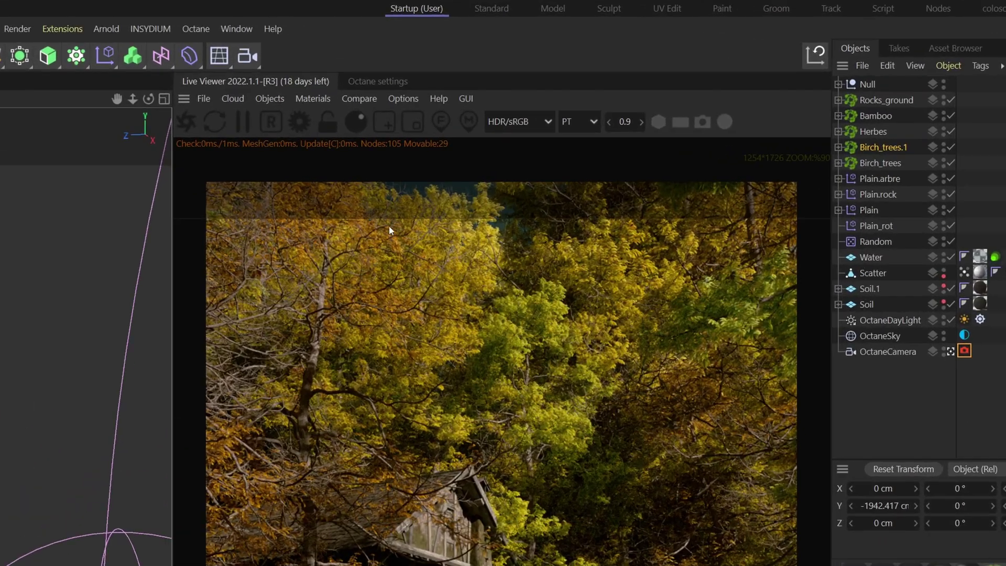
Step: Add an Octane fog volume to the scene and set its editor voxel size to 500 cm
left_click(277, 102)
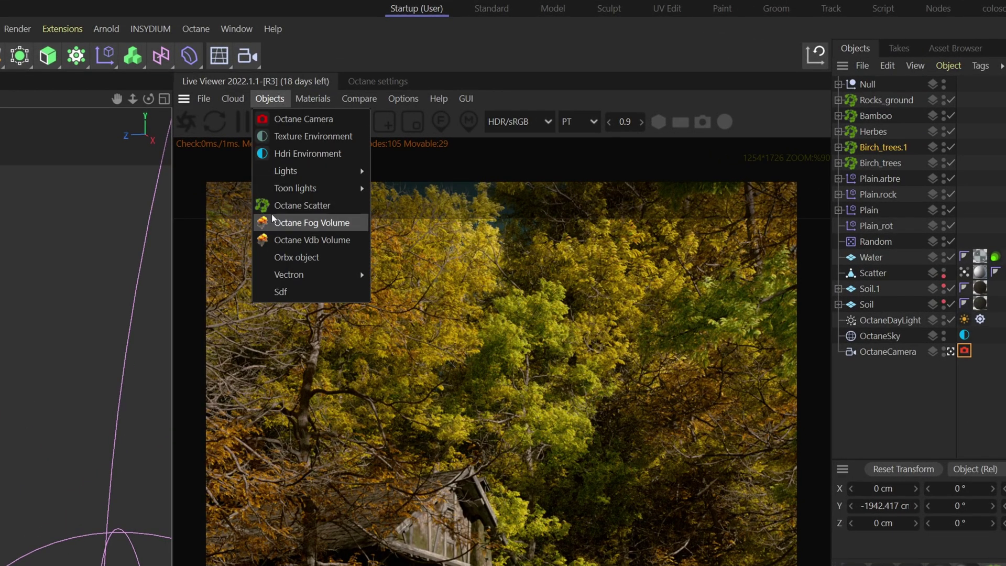
left_click(311, 222)
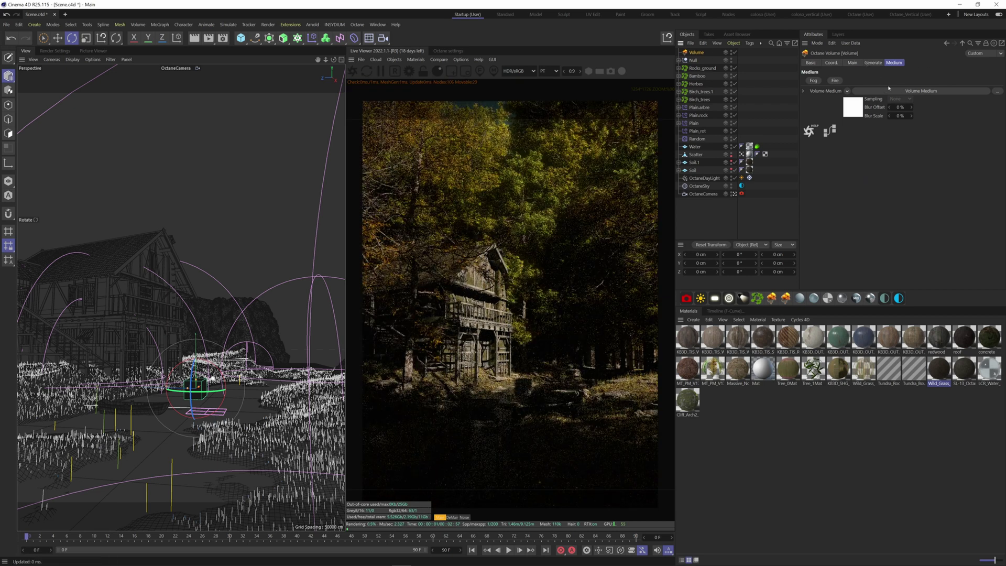
left_click(869, 63)
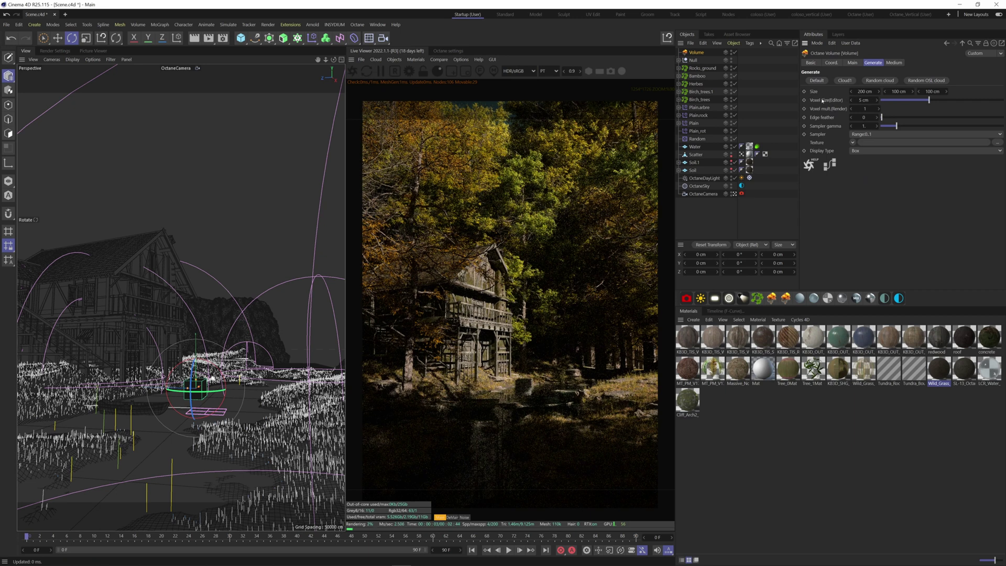
double_click(863, 100)
type("500")
key("Return")
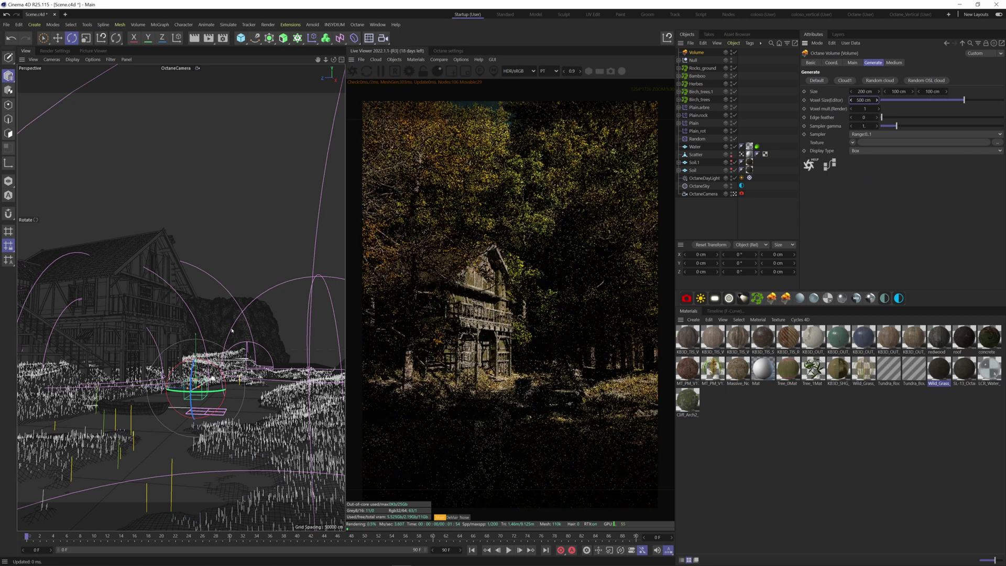
Step: Enlarge the fog volume's box to span the scene around the house and rotate its heading to about 17°
middle_click(117, 346)
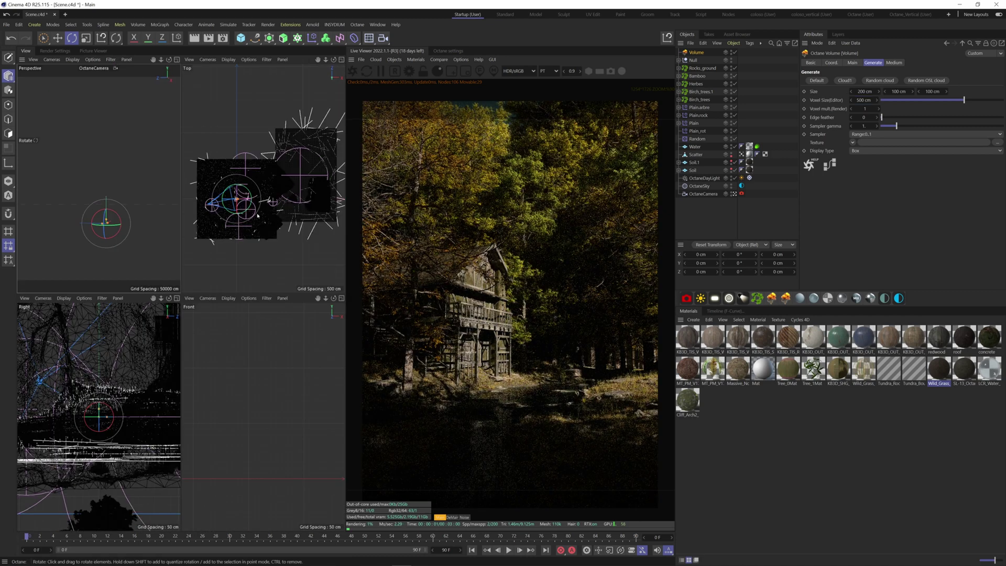
middle_click(212, 251)
scroll(124, 336, "up", 5)
left_click_drag(141, 344, 242, 343)
left_click_drag(133, 340, 142, 211)
scroll(161, 329, "down", 4)
left_click_drag(196, 335, 242, 336)
left_click_drag(172, 317, 314, 289)
Step: Move the fog volume to about X 3902, Y 1582, Z 1323 cm so it encloses the house and trees
key("e")
scroll(246, 309, "down", 4)
left_click_drag(220, 285, 211, 256)
left_click_drag(273, 302, 307, 291)
middle_click(264, 430)
middle_click(265, 429)
scroll(265, 429, "down", 7)
left_click_drag(282, 422, 282, 355)
left_click_drag(281, 380, 262, 322)
scroll(243, 372, "down", 4)
left_click_drag(261, 340, 261, 325)
middle_click(261, 323)
middle_click(112, 221)
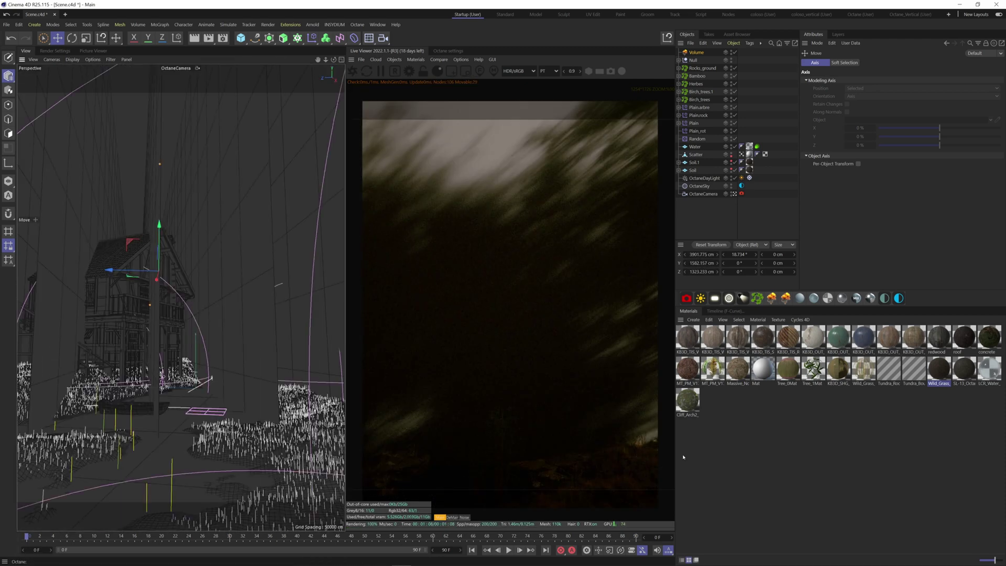
Step: Set both the absorption and scattering RGB spectrum colours of the fog volume's medium to 100% brightness
left_click(697, 52)
left_click(892, 63)
left_click(910, 90)
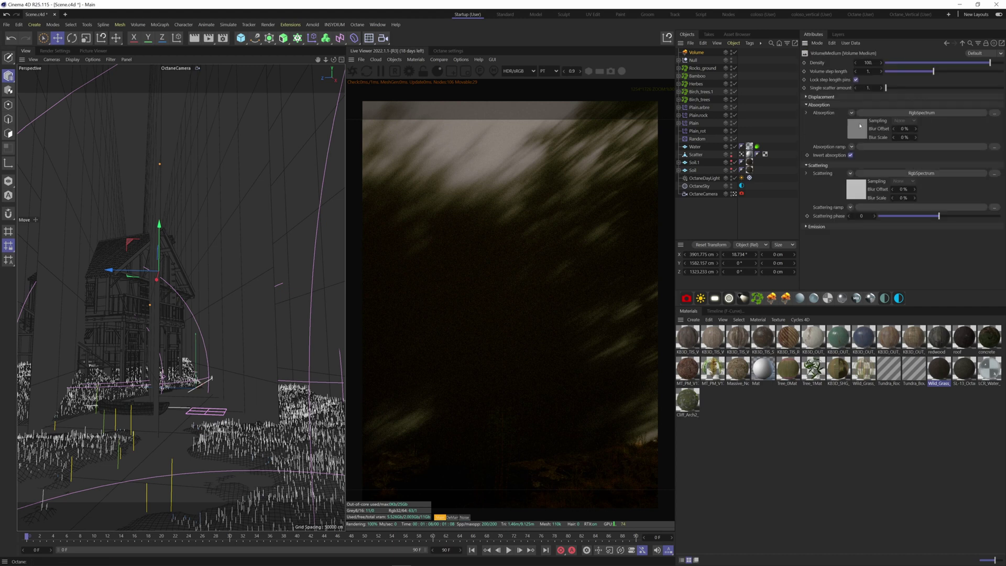
left_click(886, 113)
left_click_drag(936, 118, 1001, 118)
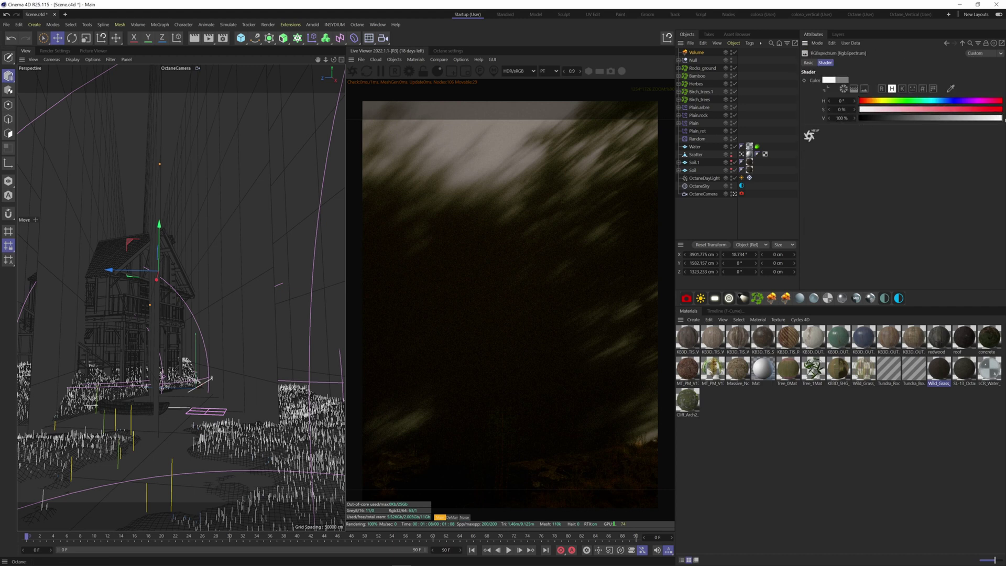
left_click(947, 43)
left_click(920, 172)
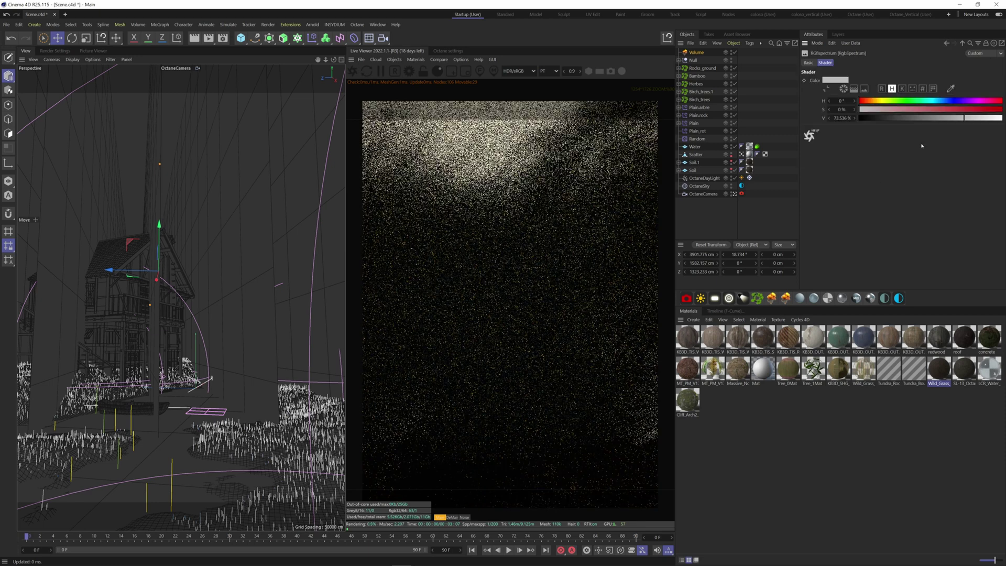
left_click_drag(965, 119, 1001, 117)
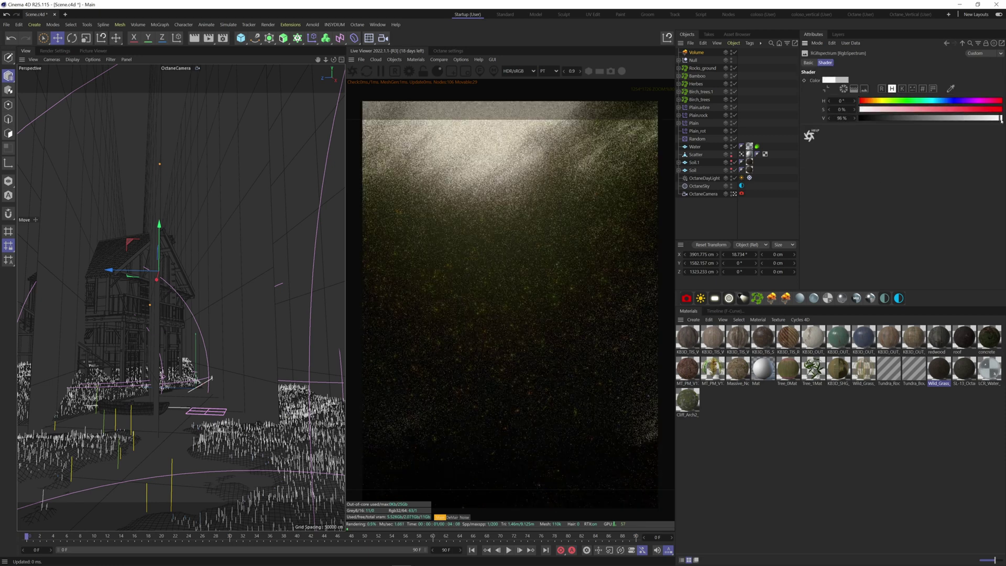
left_click(947, 43)
Step: Set the medium's density to about 0.0057, scattering phase to about 0.97 and volume step length to about 148.7
left_click_drag(952, 62, 927, 62)
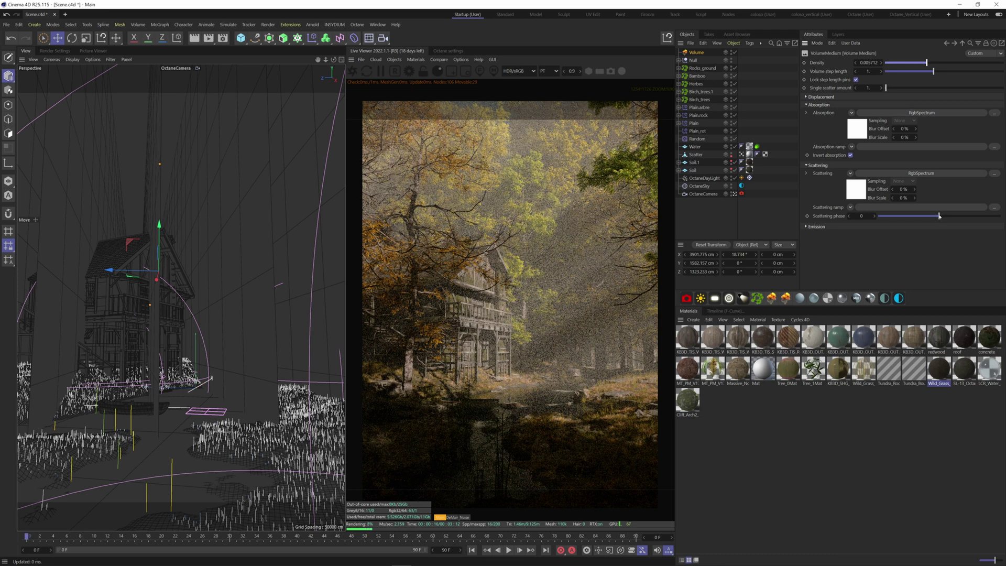
left_click_drag(939, 215, 997, 220)
left_click_drag(938, 71, 976, 72)
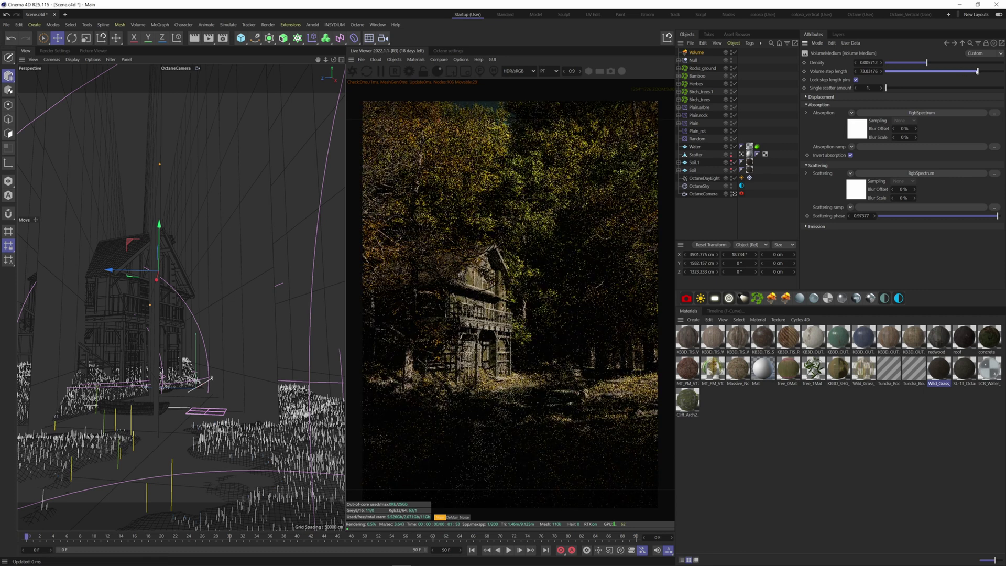
left_click_drag(978, 72, 985, 72)
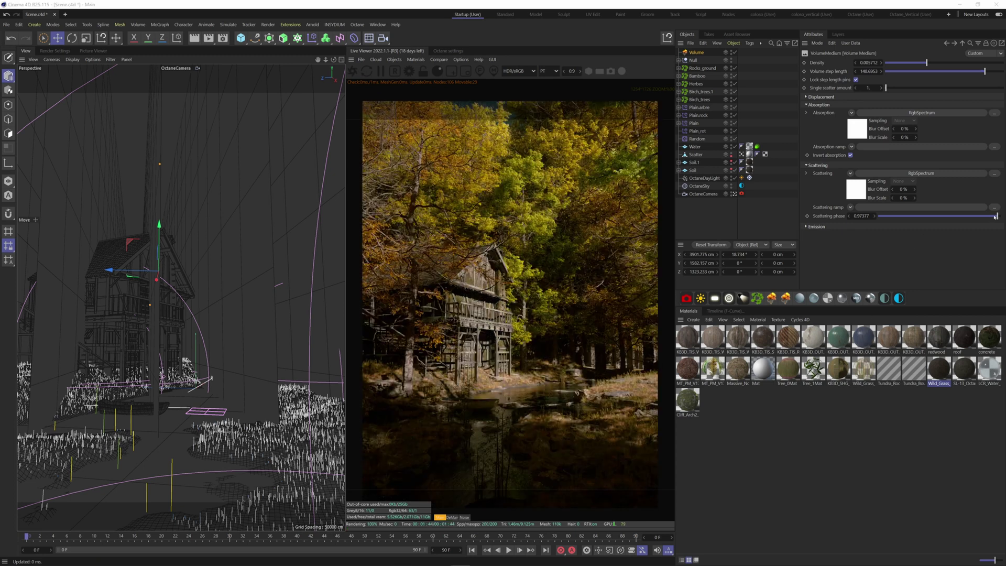
Step: Set the medium's density to about 0.069 and its scattering phase to slightly above 0.58
left_click_drag(995, 216, 985, 218)
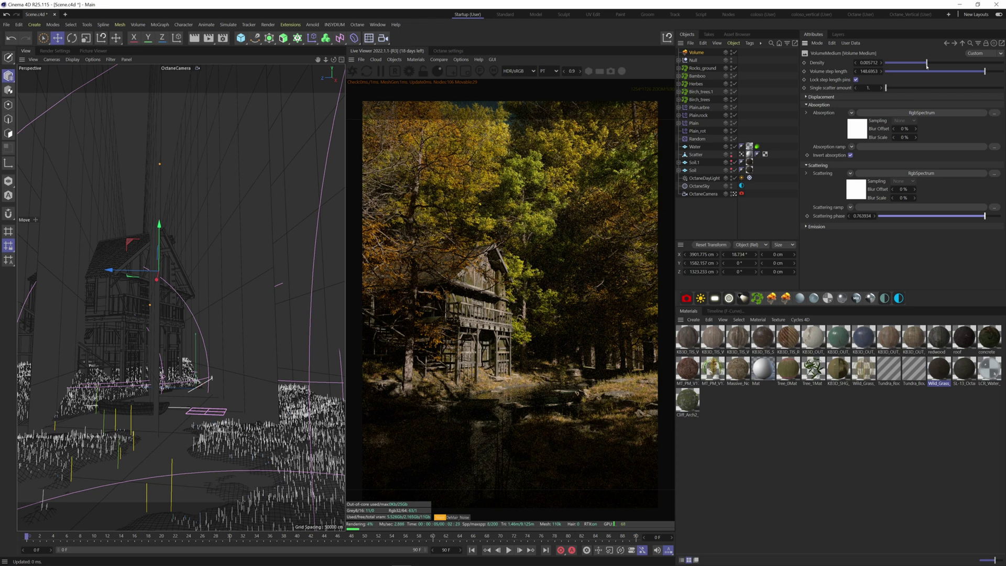
left_click_drag(926, 63, 942, 67)
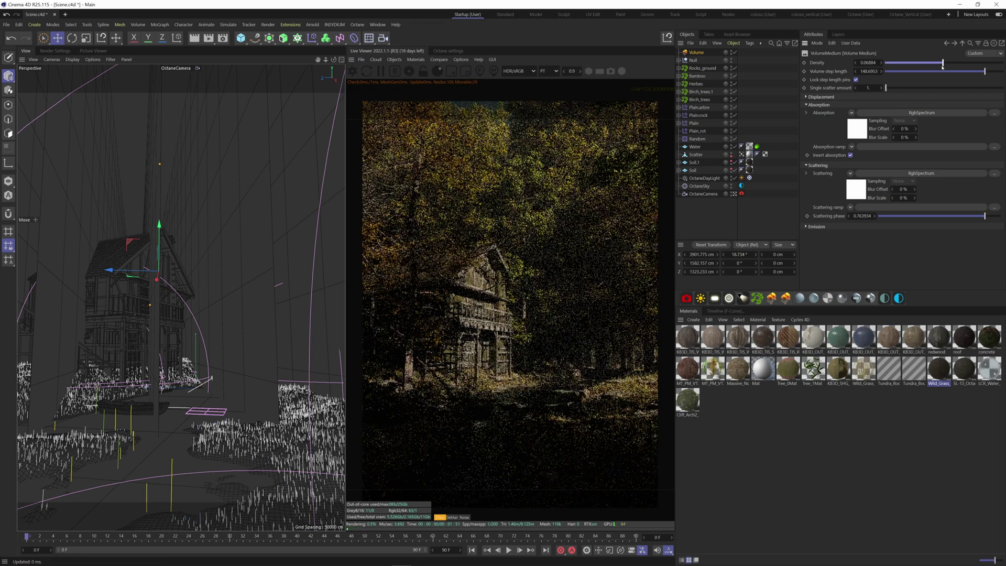
left_click(974, 216)
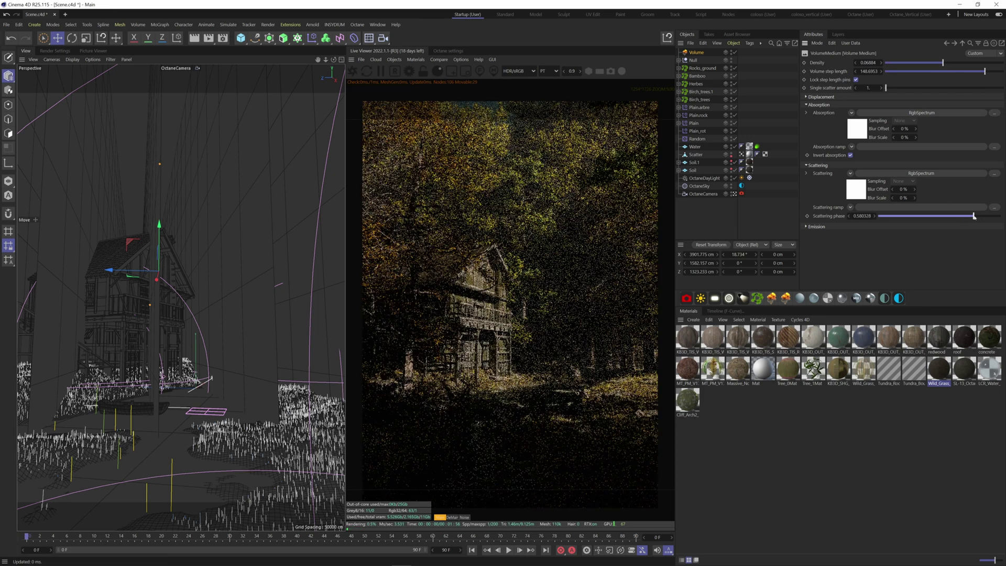
left_click_drag(973, 216, 978, 216)
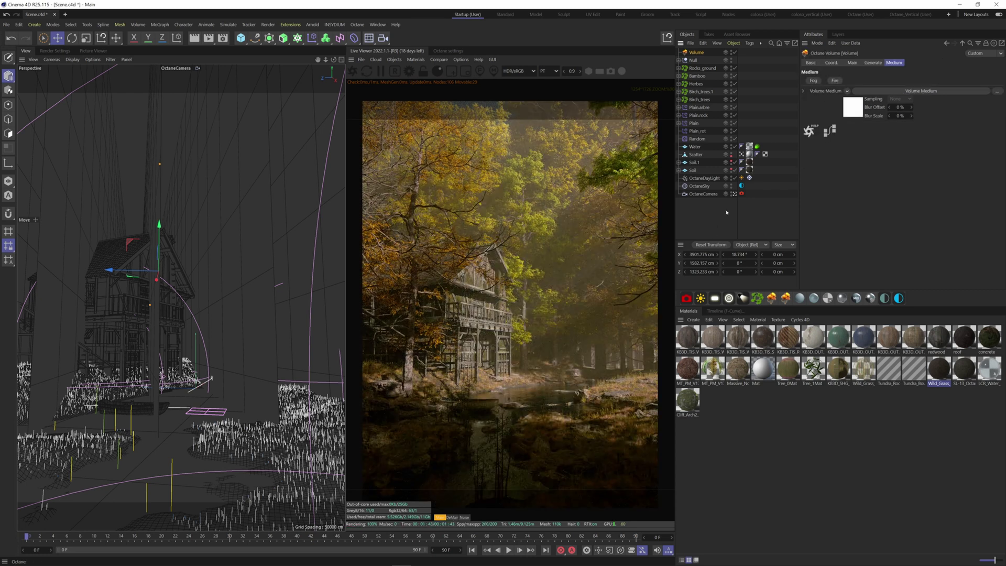
Step: Rotate the OctaneDayLight freehand to a heading of about 355° and a pitch of about -18.5°
left_click(704, 178)
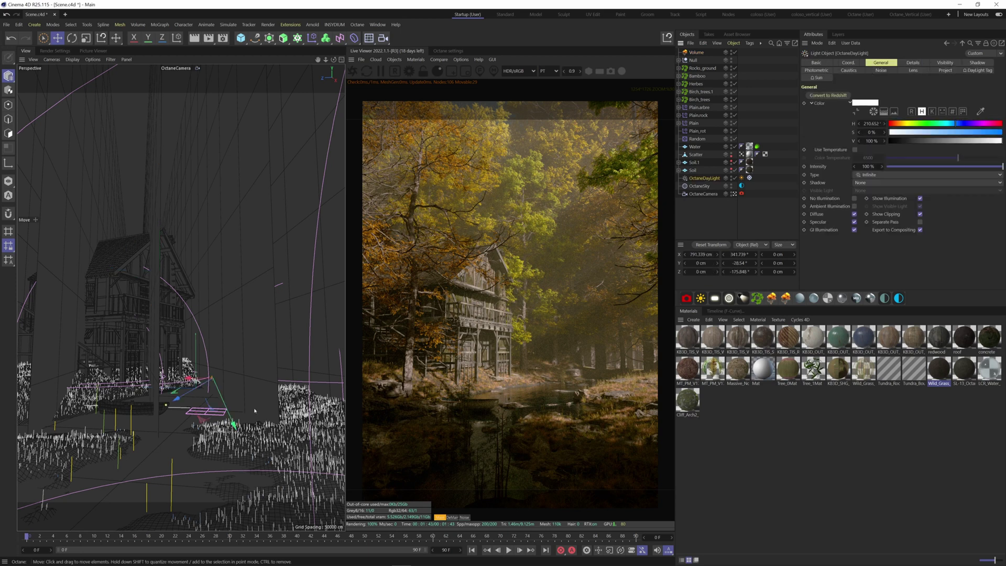
key("r")
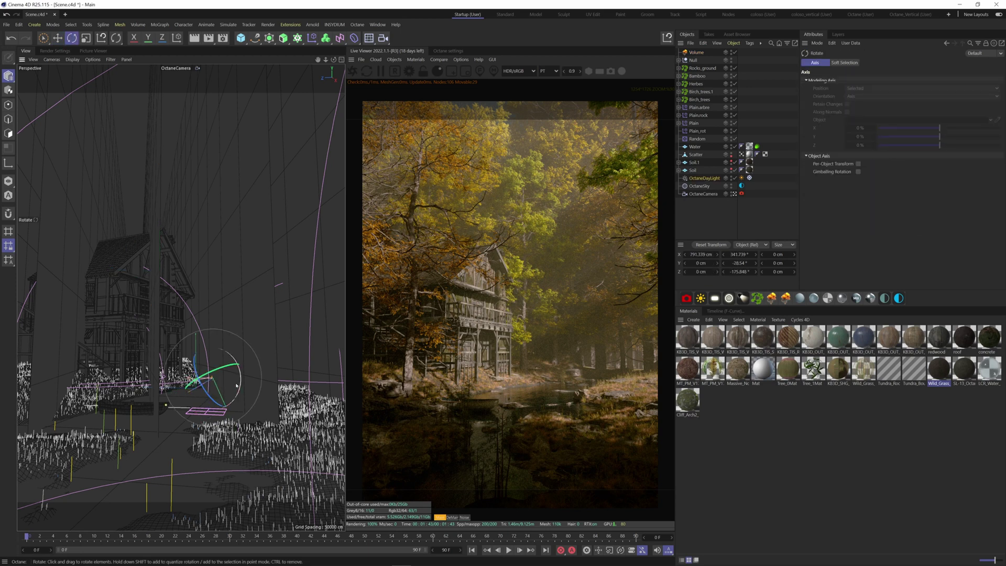
left_click_drag(236, 385, 232, 361)
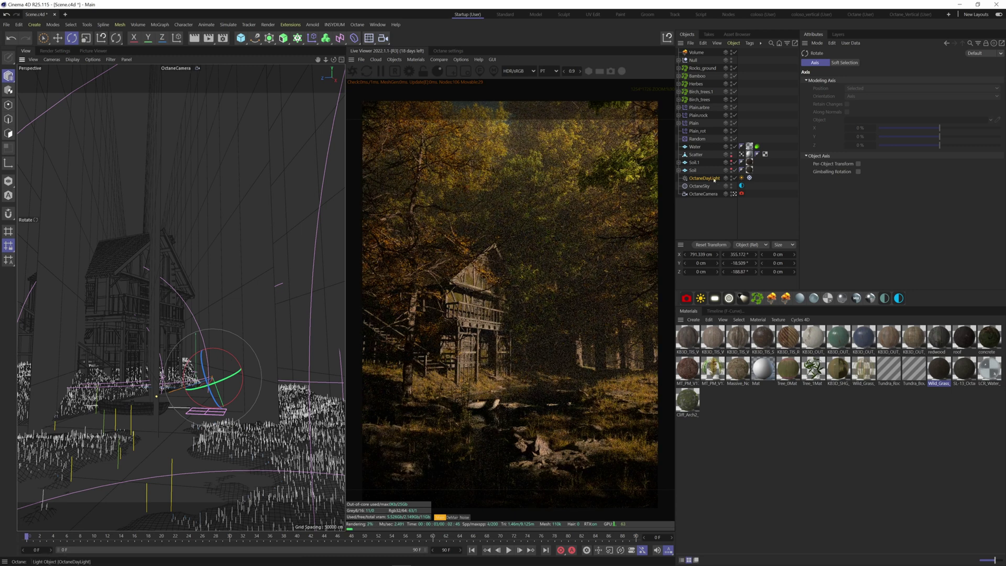
Step: Set the OctaneDayLight's rotation to heading 390°, pitch -22° and bank -90°
left_click(704, 178)
left_click(850, 62)
left_click_drag(242, 369, 249, 364)
double_click(894, 96)
type("390")
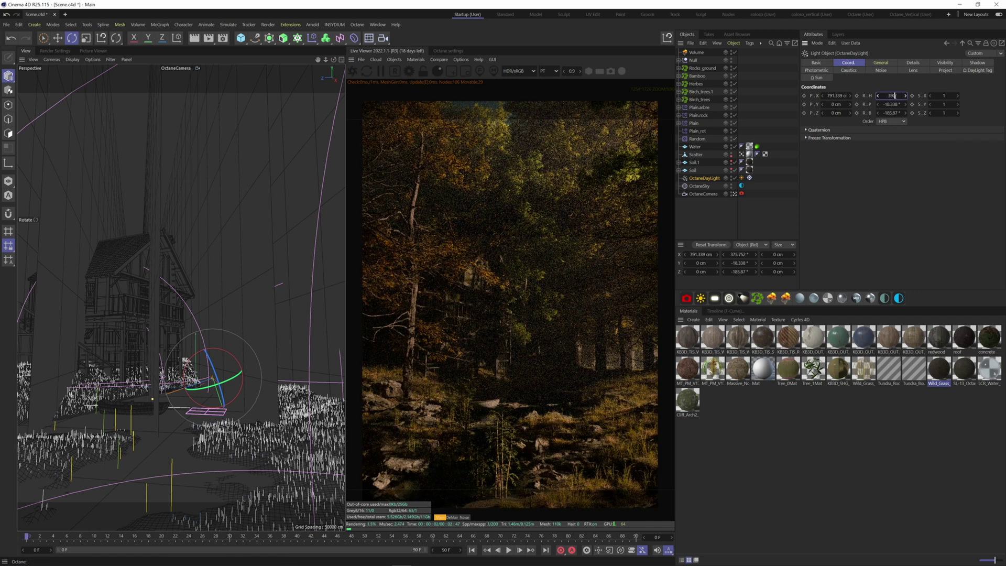
key("Tab")
type("-22")
key("Tab")
type("-90")
key("Return")
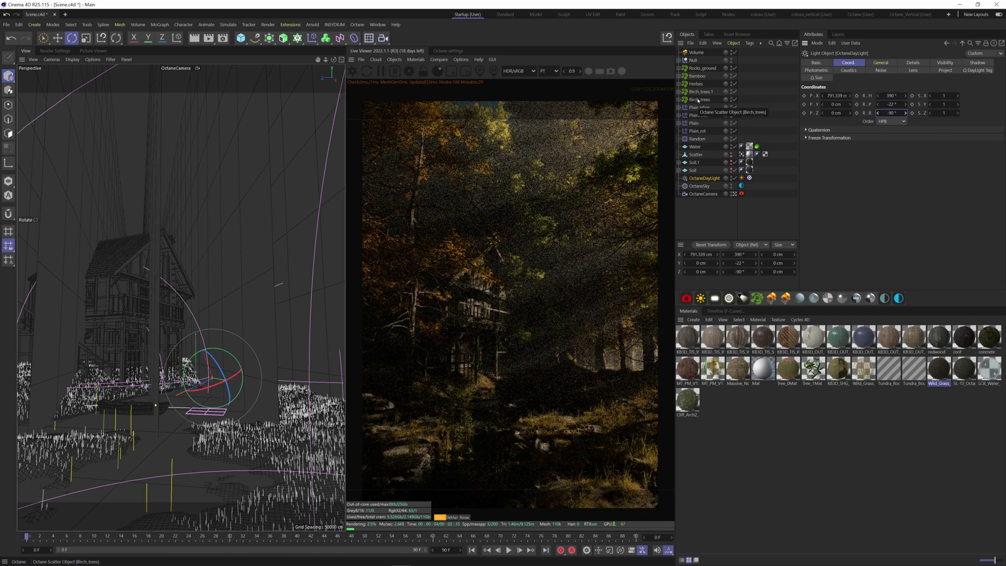
Step: Try successively lower seed values for the Birch_trees scatter, stepping one at a time past 754
left_click(699, 100)
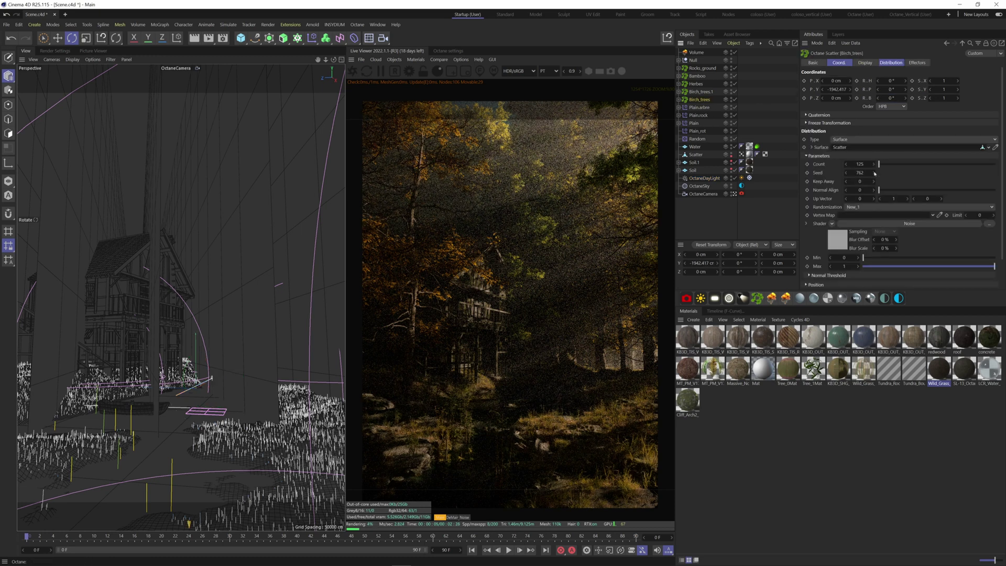
left_click(846, 172)
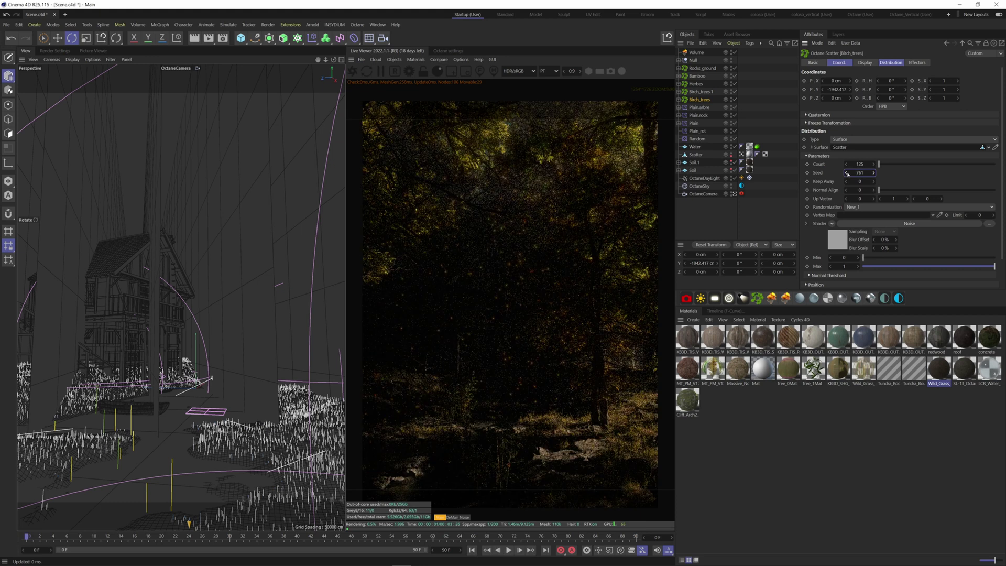
left_click(845, 173)
left_click(845, 173)
left_click(846, 173)
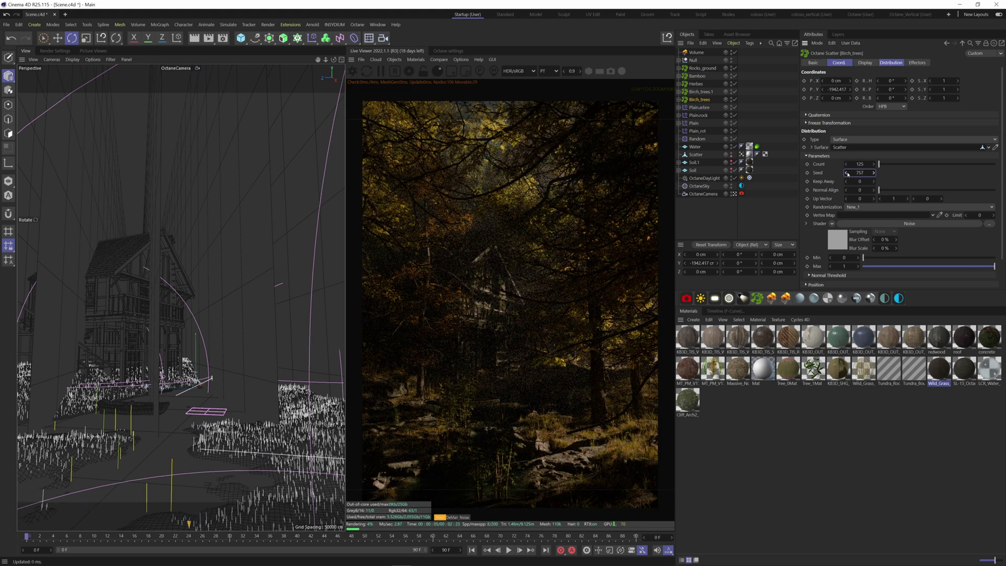
left_click(845, 173)
left_click(846, 173)
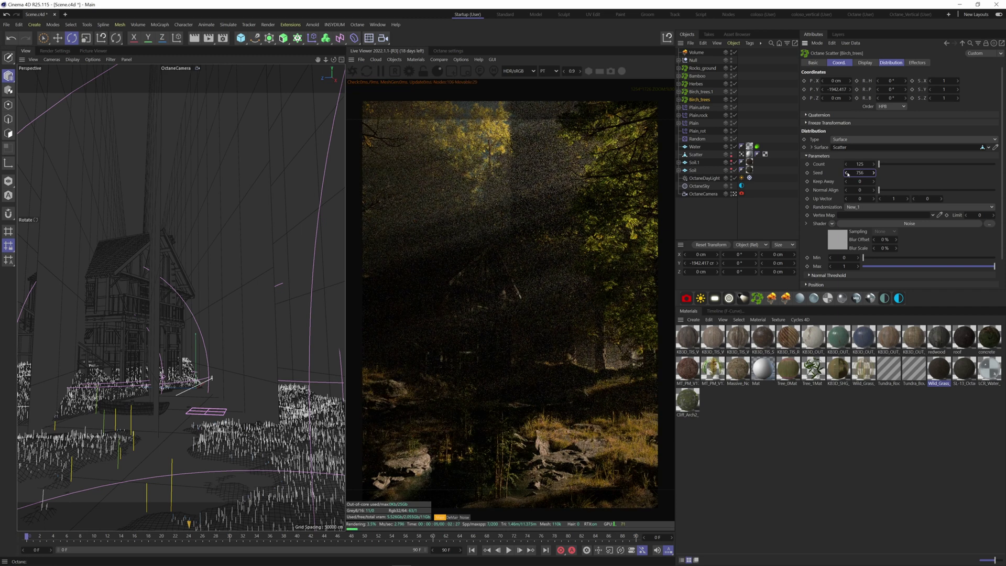
left_click(846, 173)
left_click(846, 173)
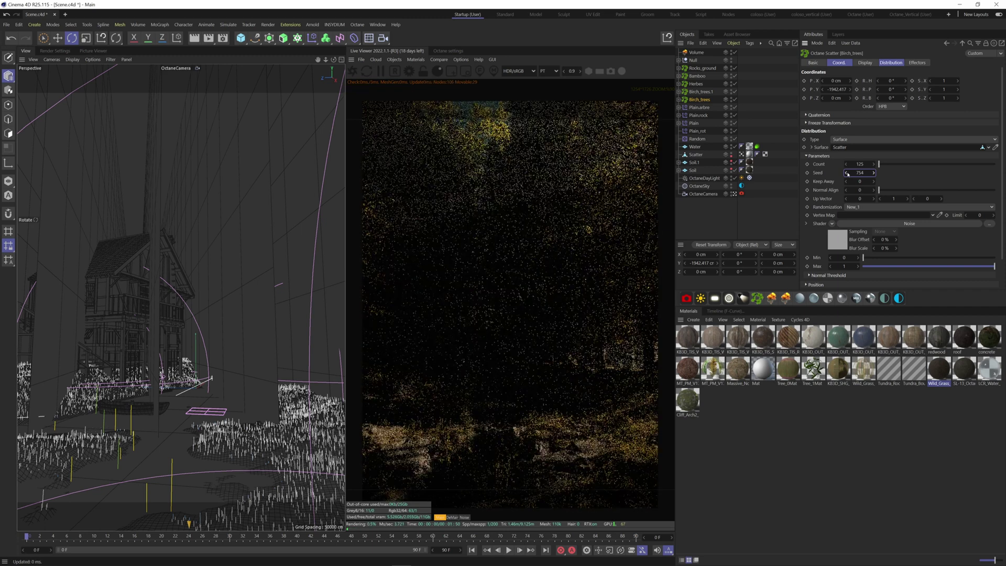
left_click(848, 174)
Step: Set the Birch_trees scatter's seed back to 762
double_click(863, 172)
type("762")
key("Return")
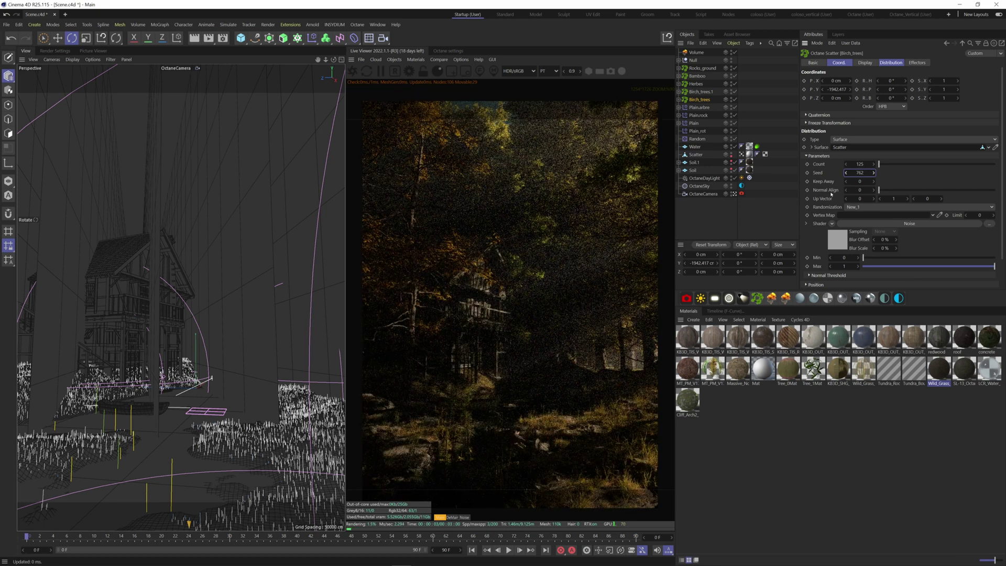